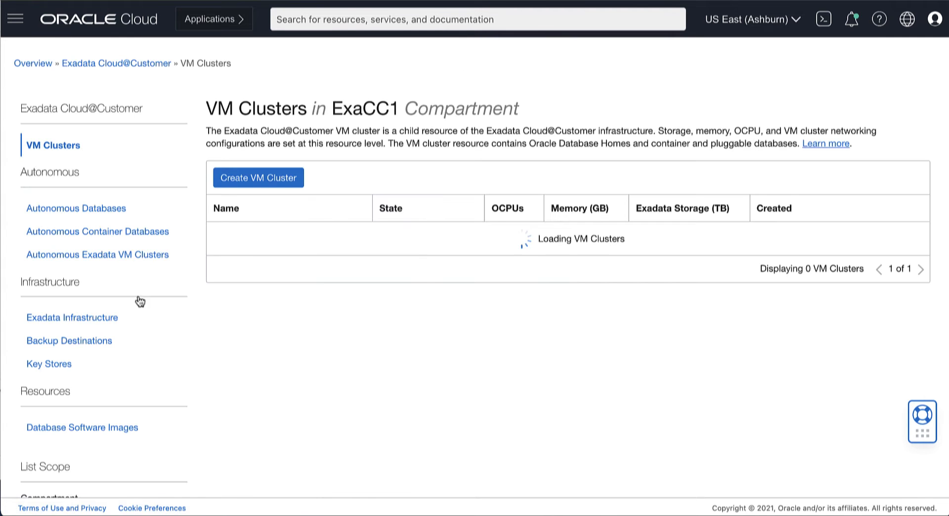
# From Exadata Infrastructure, open osc-sca-exacc1 and launch Create VM Cluster Network
pyautogui.scroll(-1, 148, 346)
pyautogui.scroll(-2, 147, 347)
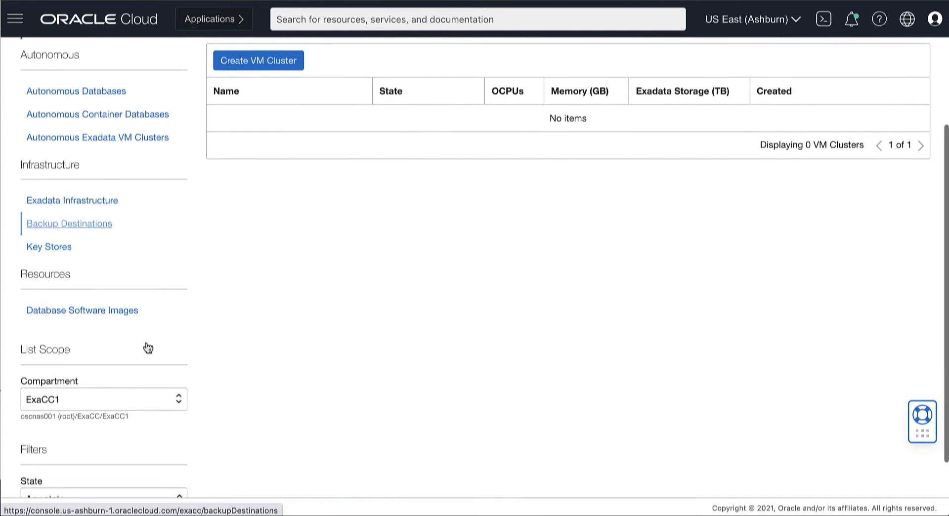
pyautogui.scroll(1, 143, 348)
pyautogui.click(27, 257)
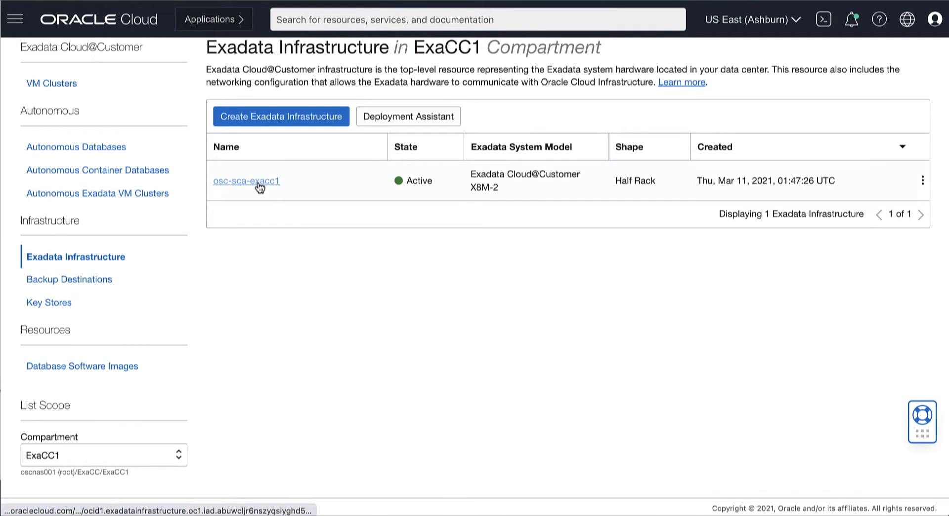
pyautogui.click(254, 181)
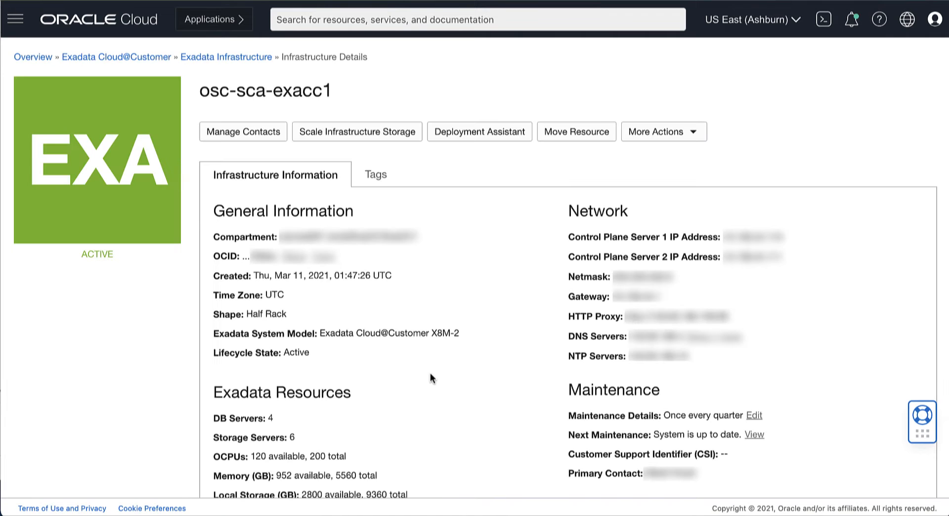
pyautogui.scroll(-2, 378, 427)
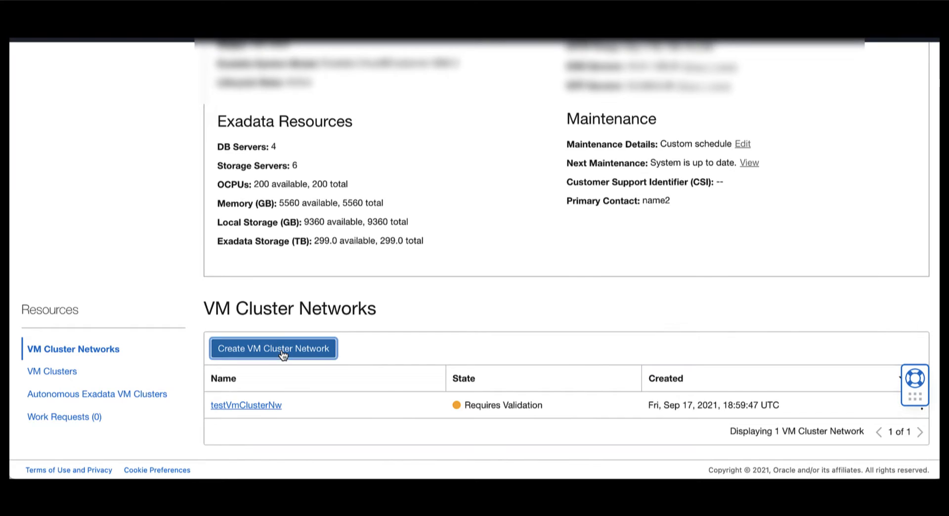
pyautogui.click(281, 350)
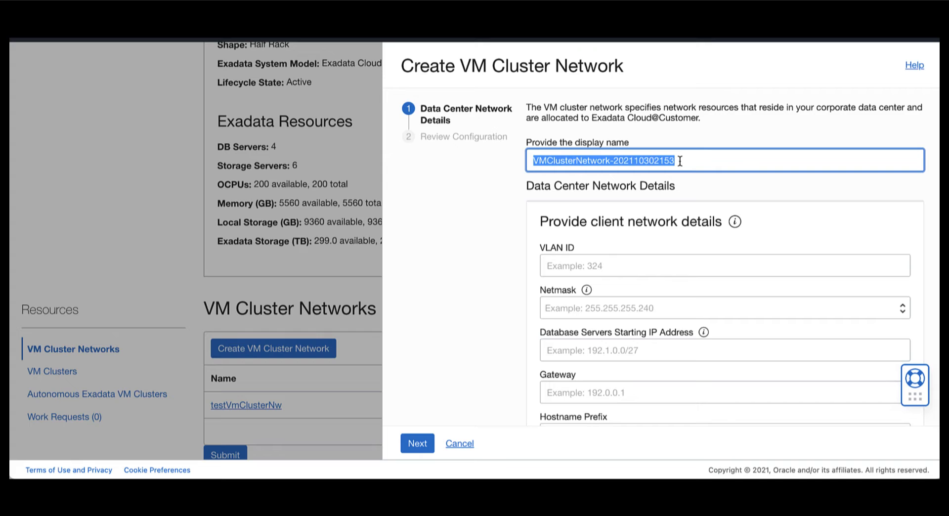
# Name the network exacc1-clu4 and set the client network netmask and gateway
pyautogui.write('exacc1-clu4')
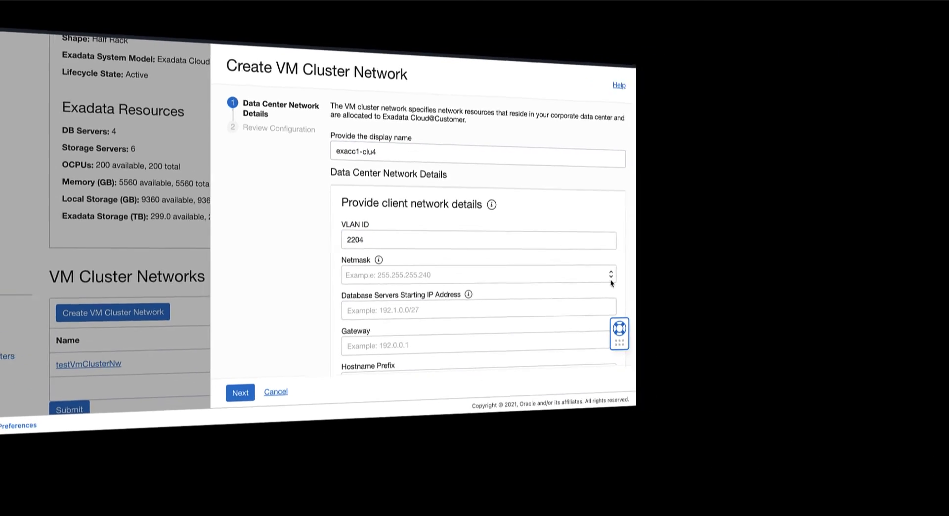
pyautogui.click(610, 279)
pyautogui.click(481, 288)
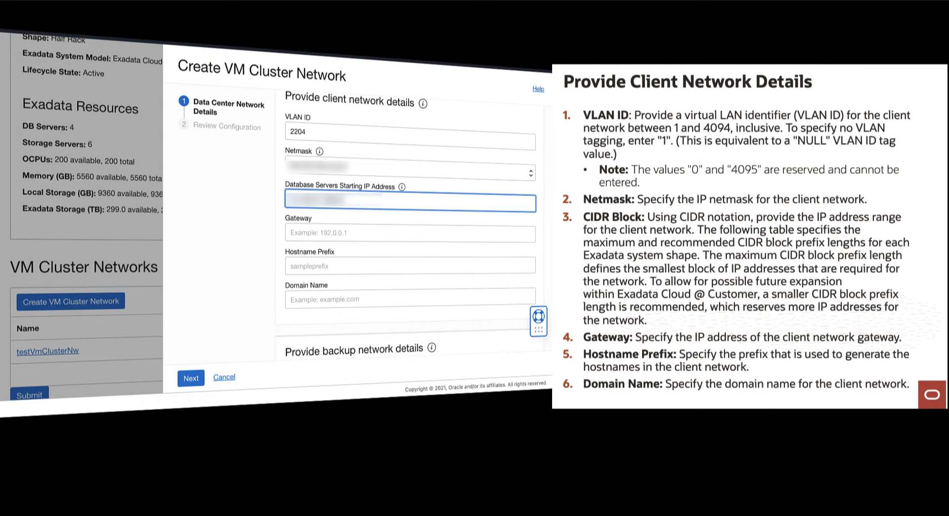
pyautogui.click(308, 230)
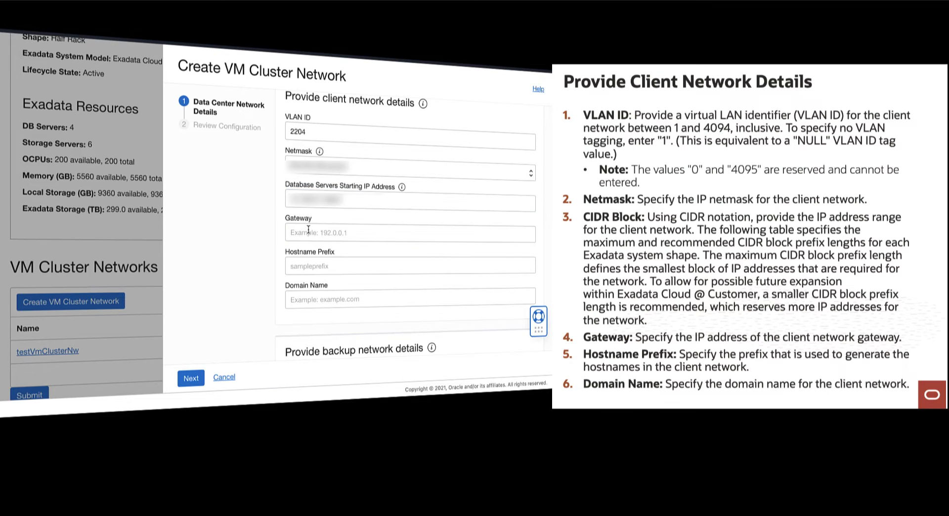
pyautogui.click(401, 248)
# Set the client hostname prefix exacclu4 and domain name exacclu4.com
pyautogui.click(360, 267)
pyautogui.write('exacclu4')
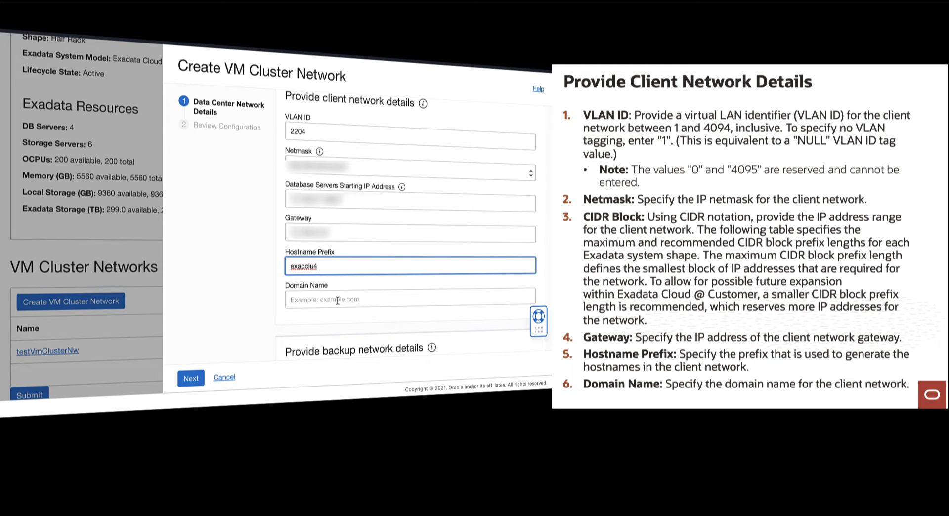
pyautogui.click(336, 299)
pyautogui.write('exaccclu4.com')
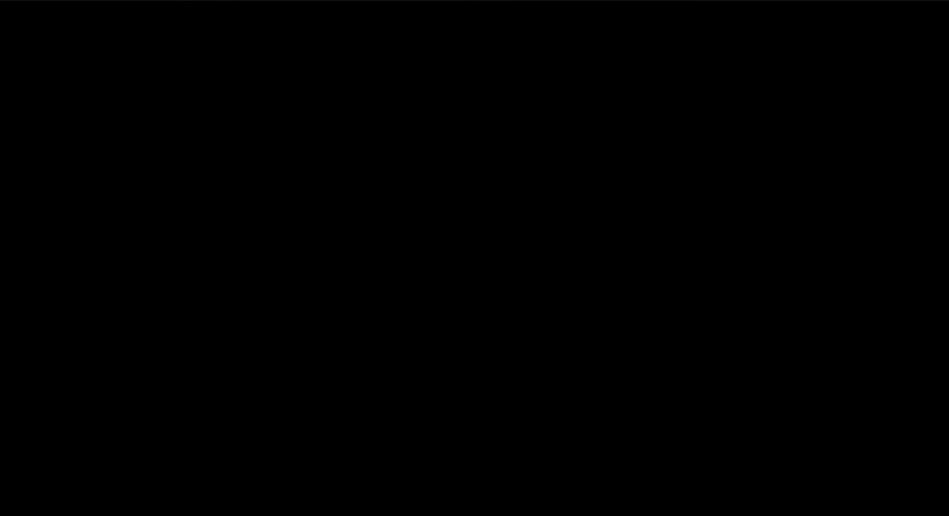
pyautogui.click(628, 178)
# Enter backup VLAN ID 2304 and choose the backup network netmask
pyautogui.write('2304')
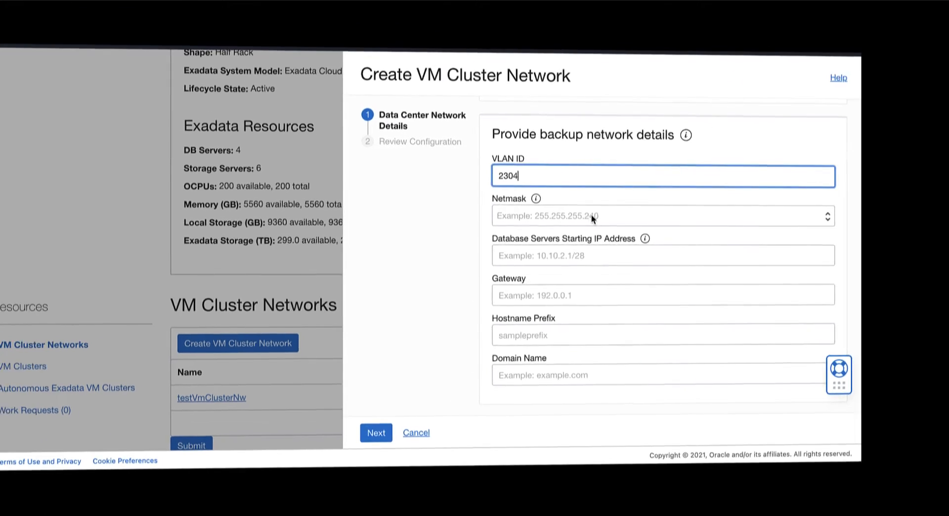
pyautogui.click(413, 222)
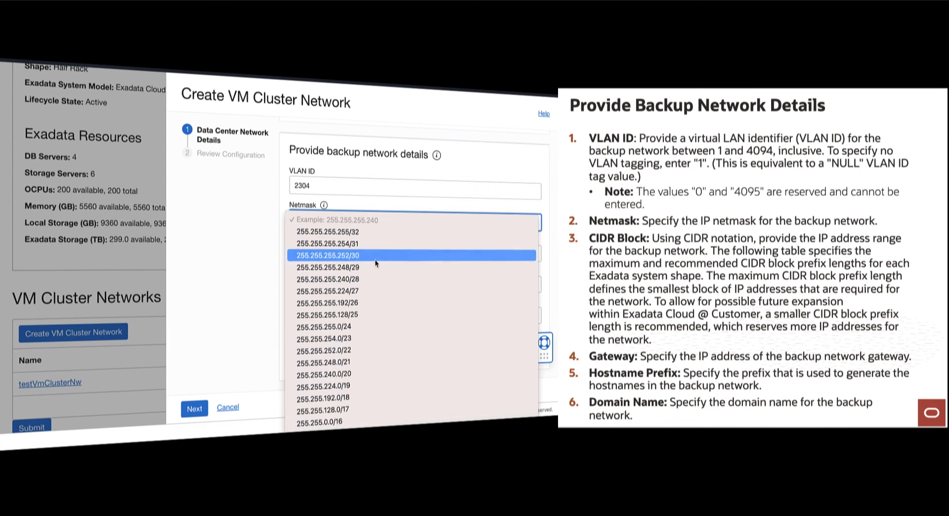
pyautogui.click(362, 307)
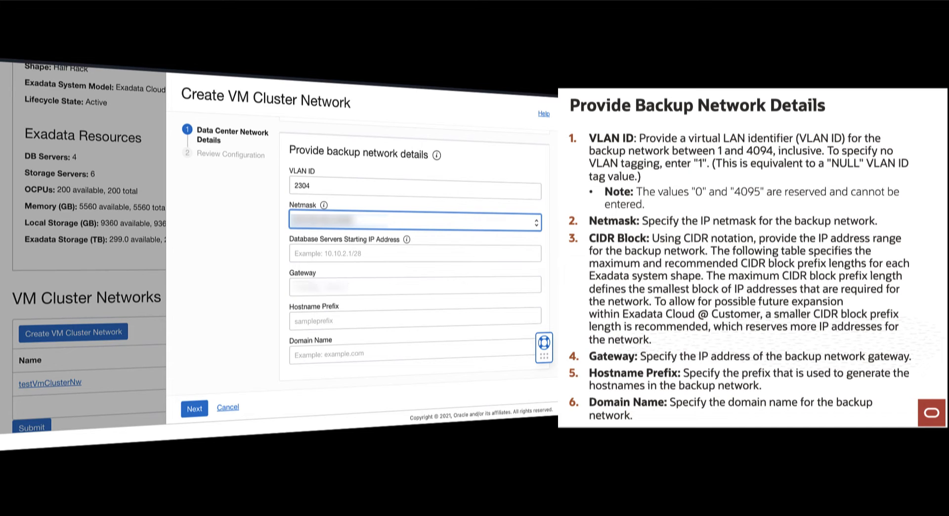
# Set backup hostname prefix exacc4clu, starting IP and gateway, and domain name exacc4clu
pyautogui.click(369, 322)
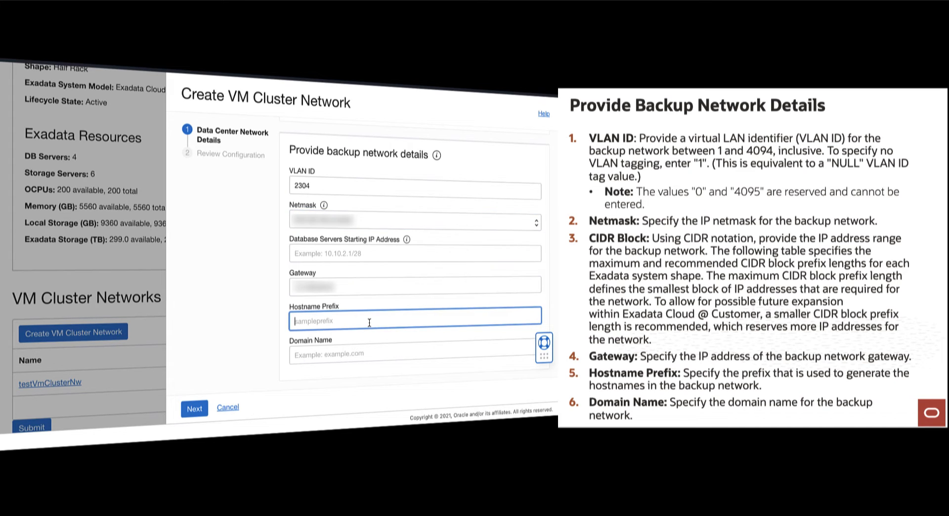
pyautogui.write('exacc4clu')
pyautogui.click(324, 256)
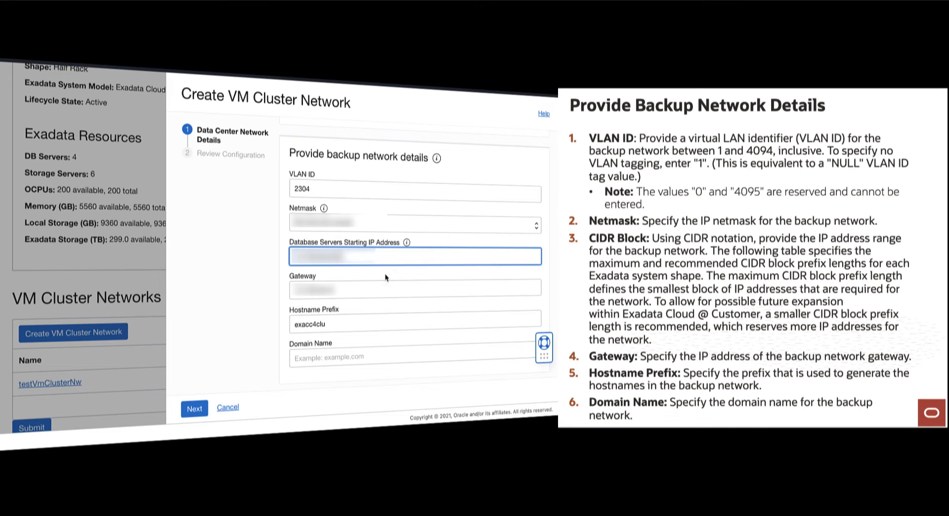
pyautogui.click(386, 278)
pyautogui.scroll(-2, 386, 277)
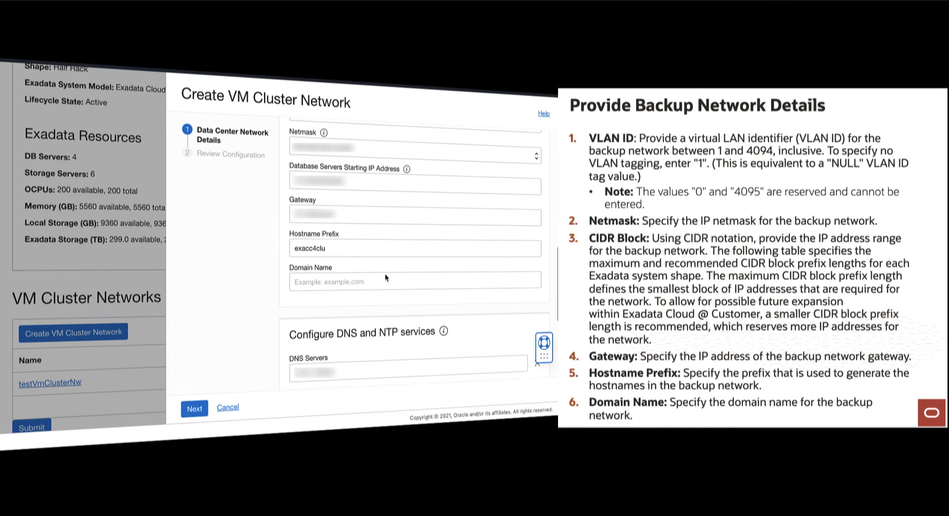
pyautogui.click(384, 275)
pyautogui.write('exacc4clu')
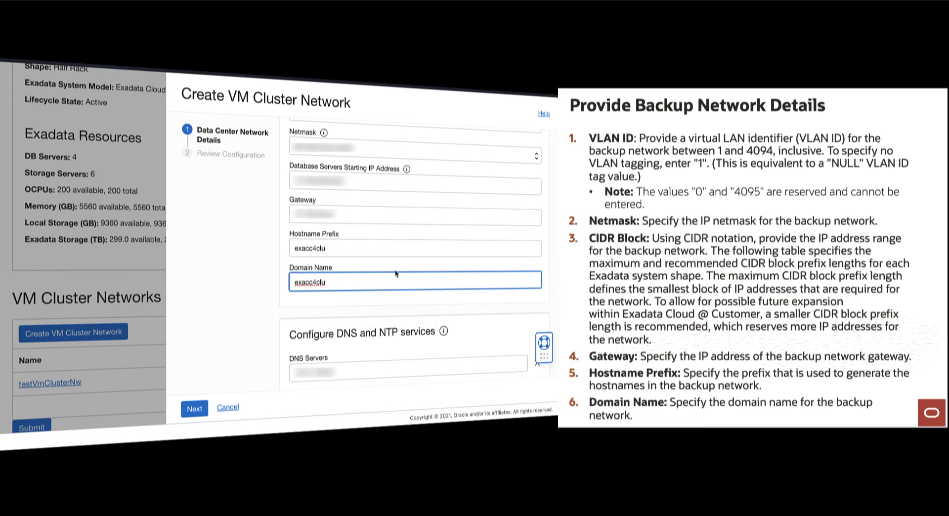
# Show the advanced network options, leaving the SCAN listener port at 1521
pyautogui.scroll(-4, 398, 295)
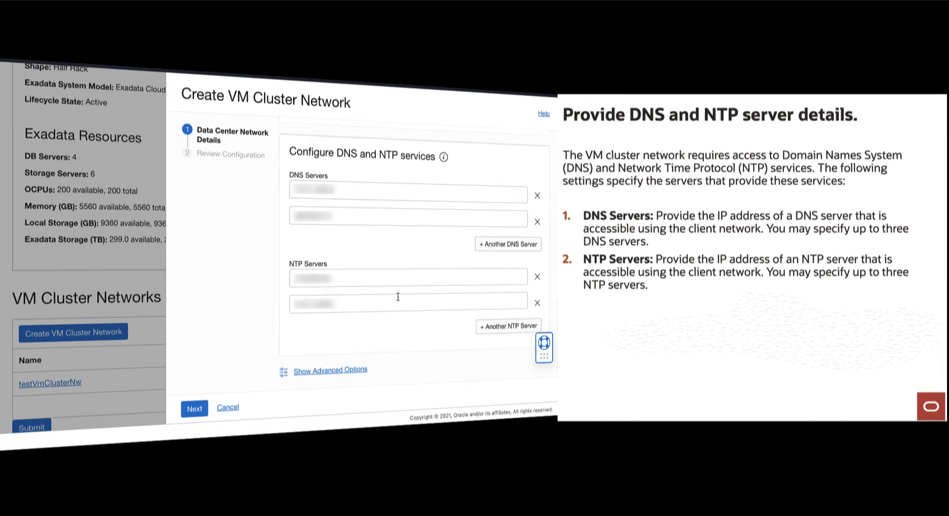
pyautogui.click(330, 361)
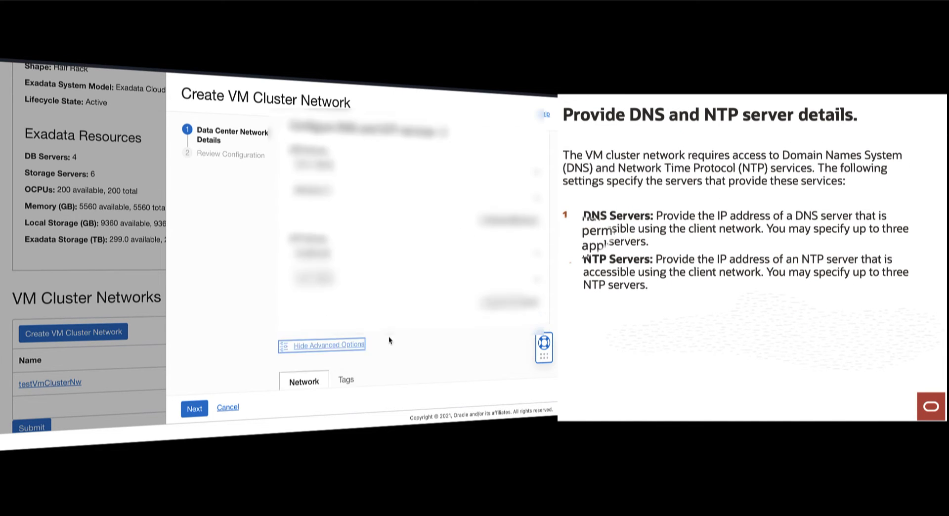
pyautogui.scroll(-2, 388, 336)
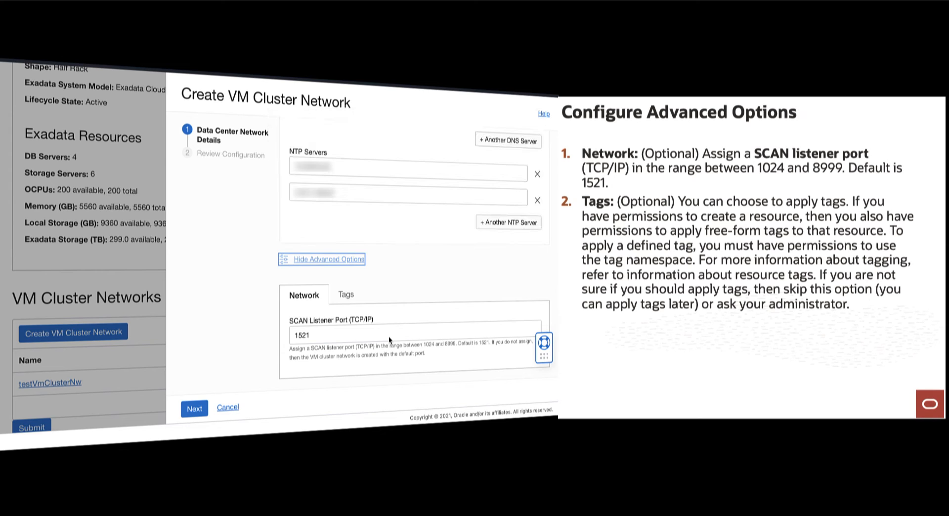
pyautogui.click(313, 335)
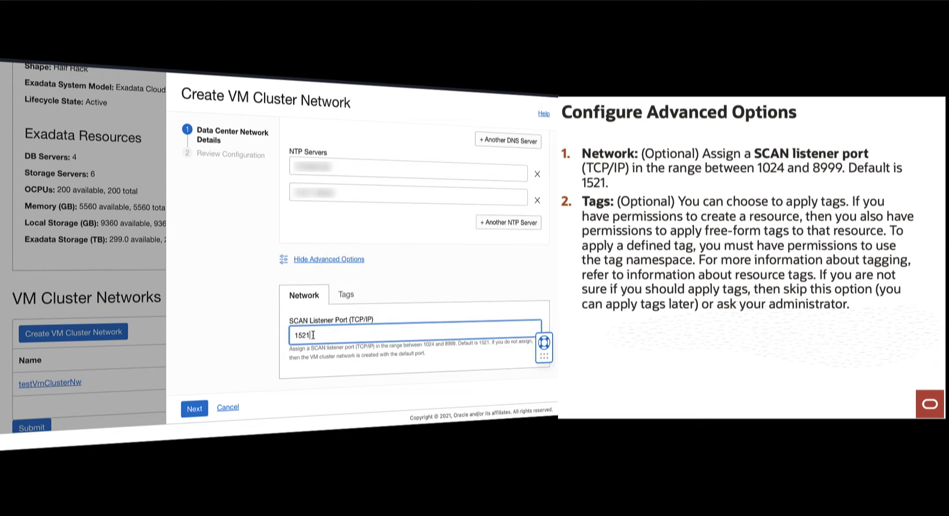
pyautogui.doubleClick(305, 335)
pyautogui.click(240, 358)
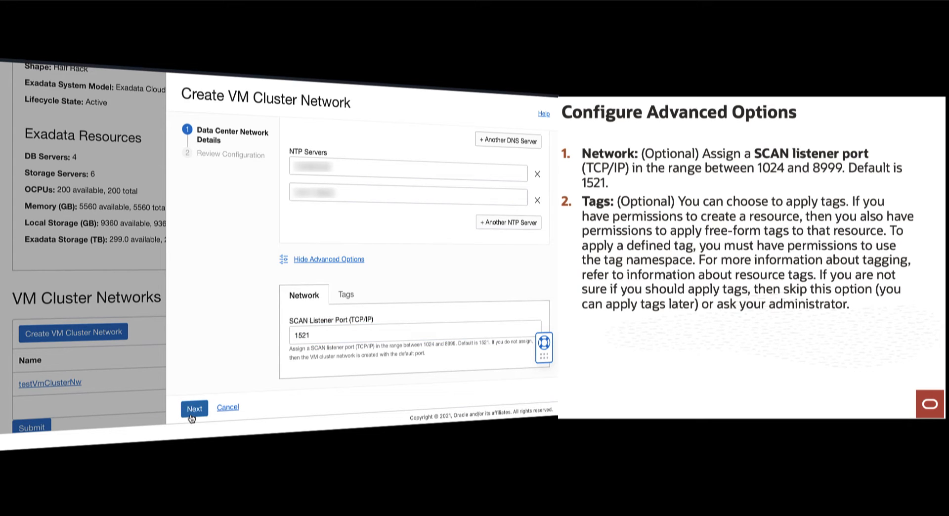
# Check the tagging options, hide the advanced options, and proceed to Review Configuration
pyautogui.click(354, 295)
pyautogui.click(354, 259)
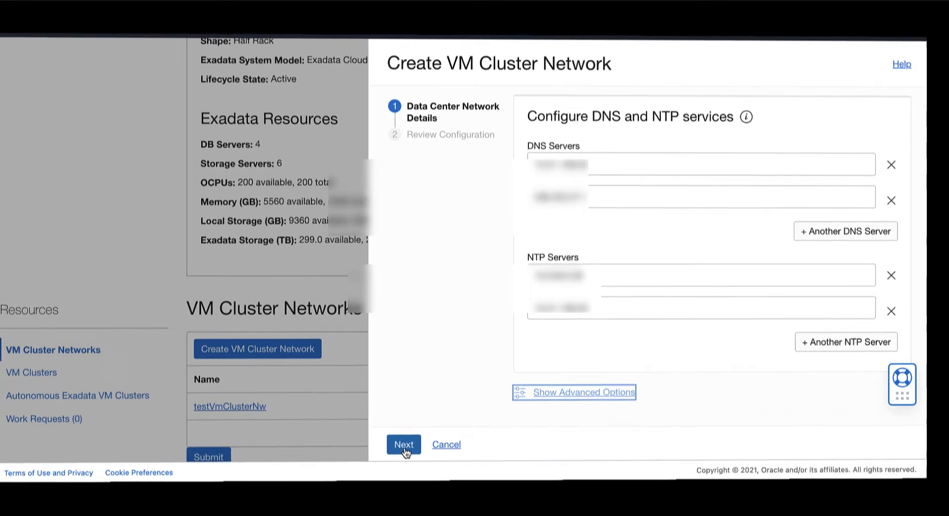
pyautogui.click(194, 409)
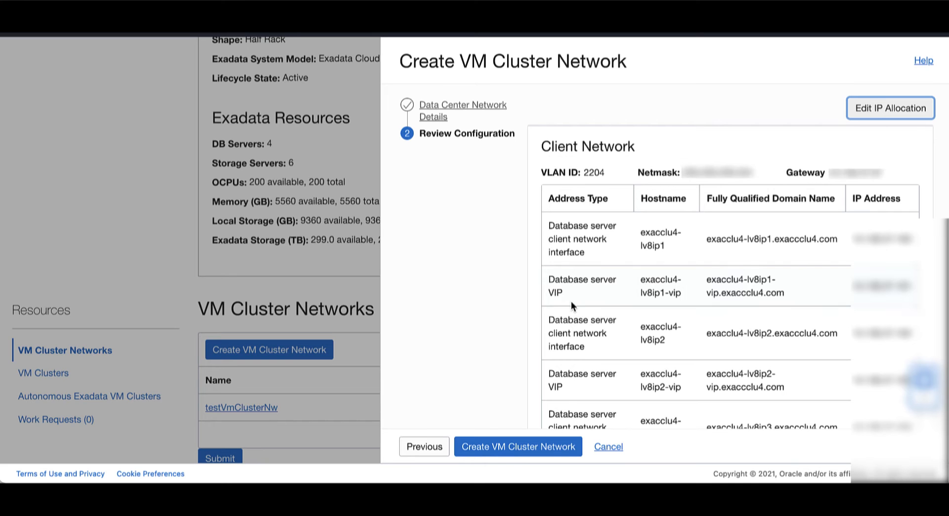
# Scroll through the planned hostnames and addresses, then create network exacc1-clu4
pyautogui.scroll(-5, 796, 352)
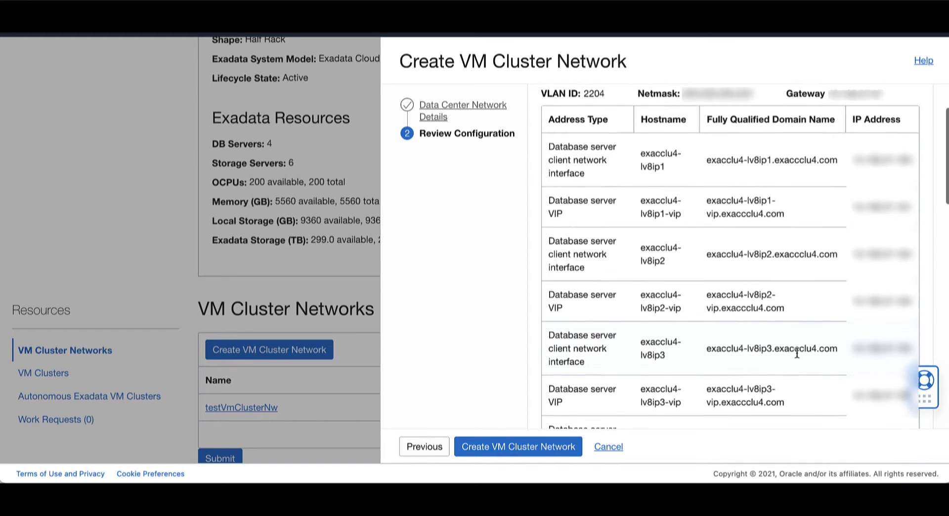
pyautogui.scroll(-5, 796, 352)
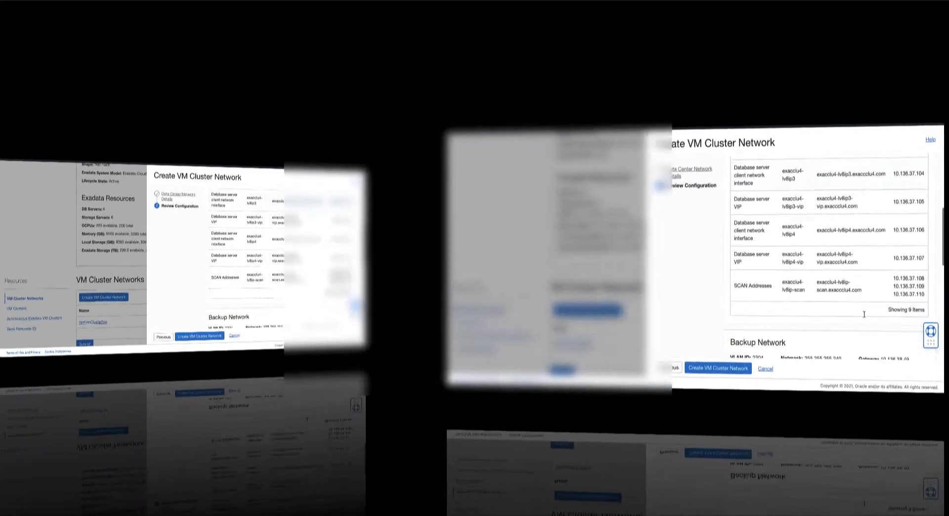
pyautogui.scroll(-5, 716, 321)
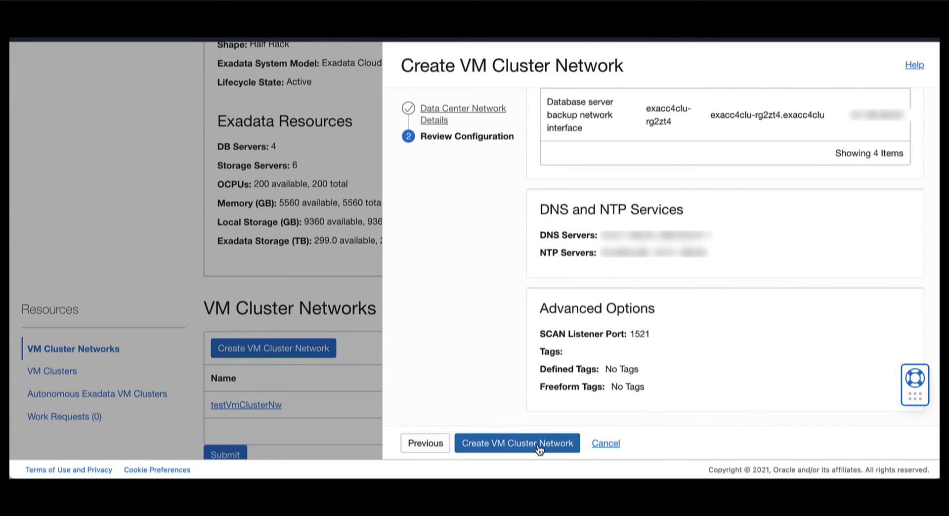
pyautogui.click(539, 443)
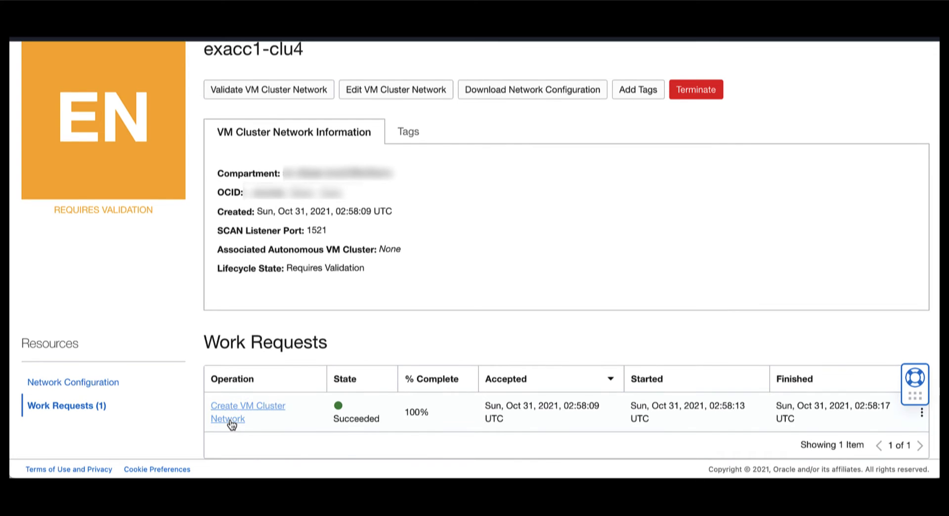
pyautogui.click(231, 423)
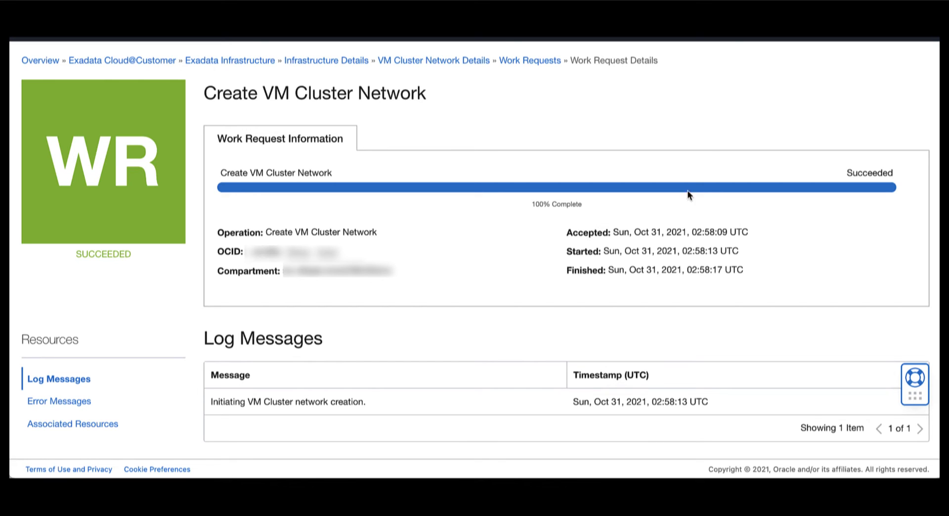
pyautogui.click(527, 61)
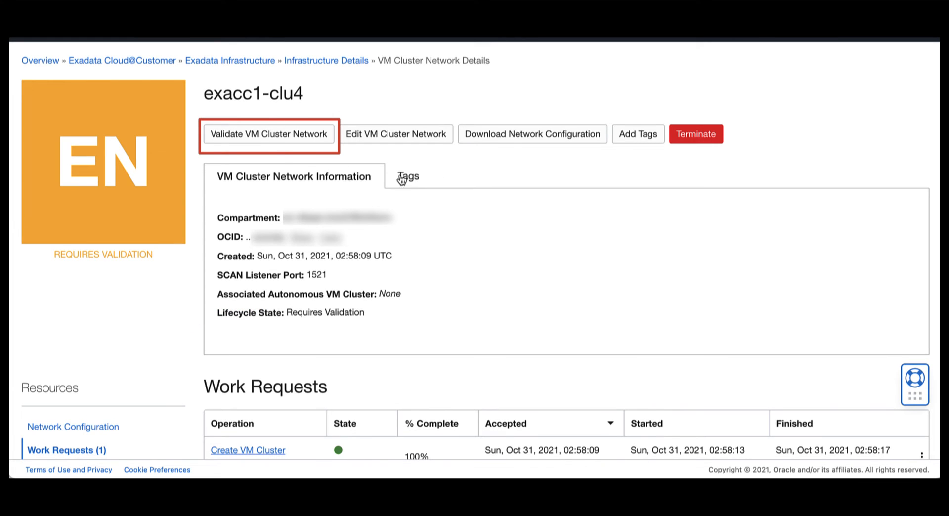
# Run validation on exacc1-clu4 until it shows Validated, then show the VM Clusters list
pyautogui.click(276, 139)
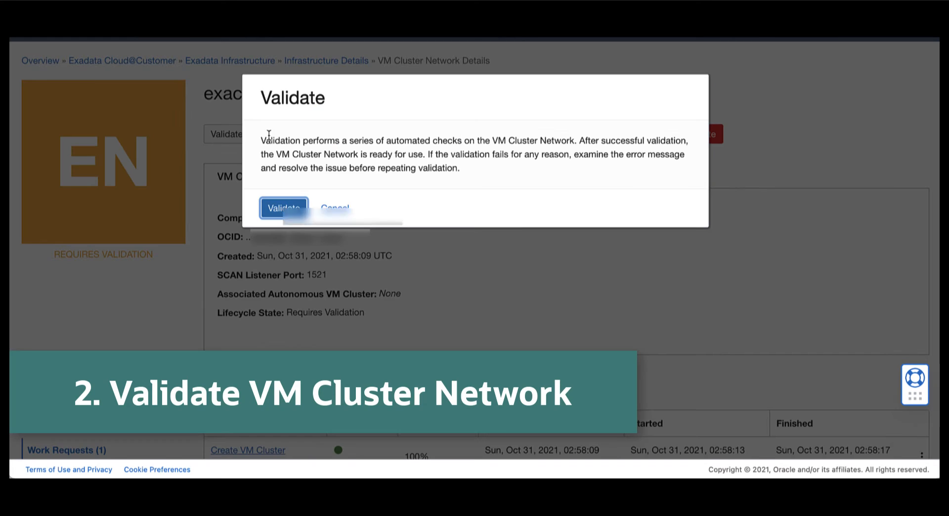
pyautogui.click(289, 209)
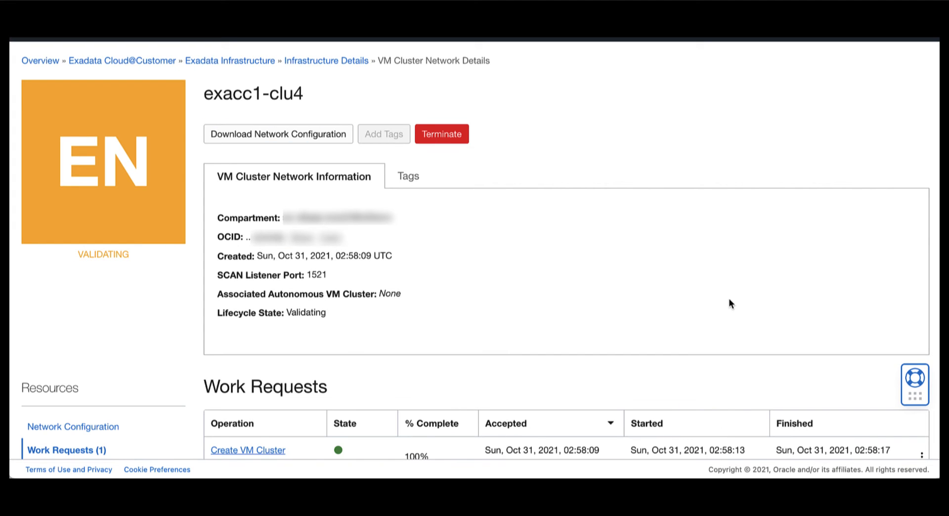
pyautogui.scroll(-1, 728, 298)
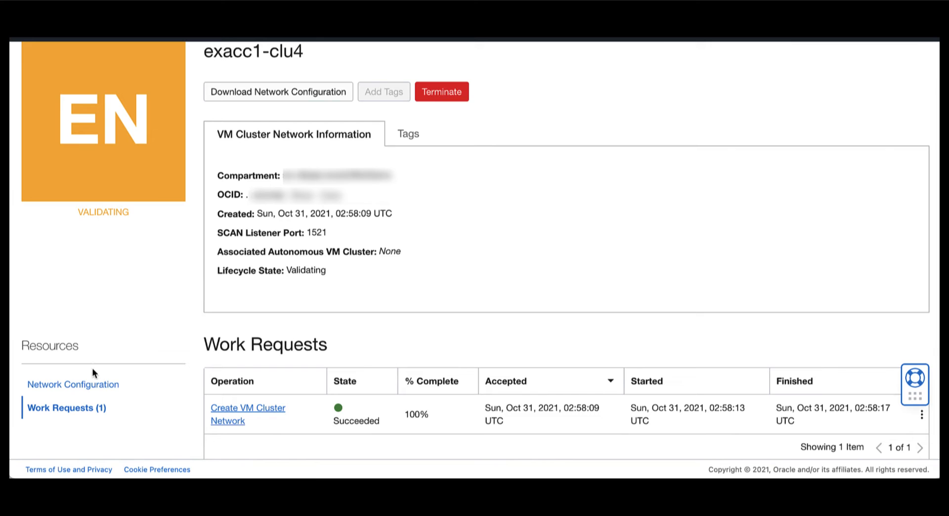
pyautogui.scroll(1, 725, 297)
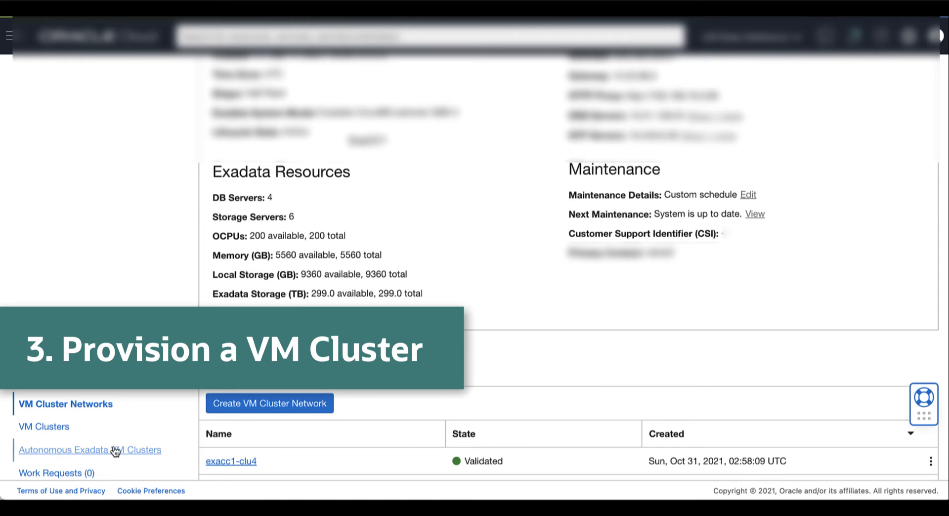
pyautogui.click(45, 428)
# Start a VM cluster exacc1-clu4 on network exacc1-clu4 with Grid Infrastructure 19.0.0.0
pyautogui.click(248, 406)
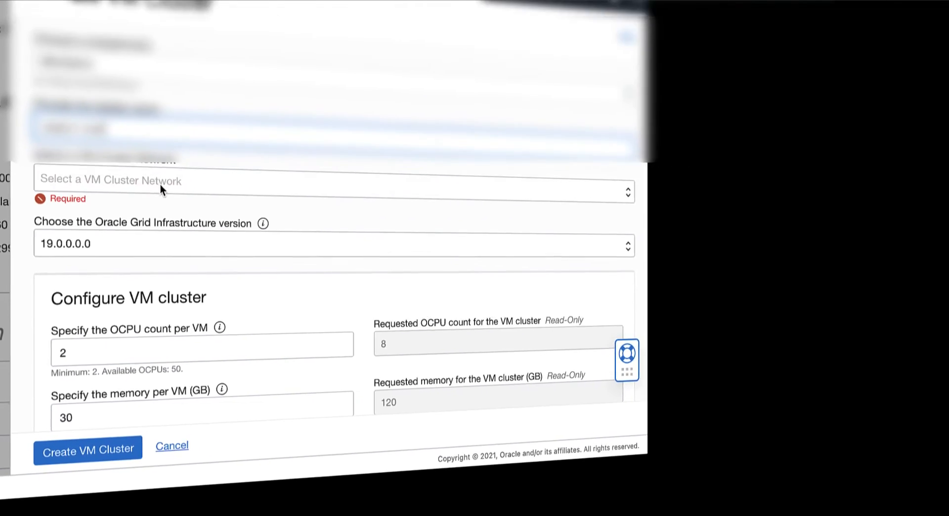
pyautogui.click(159, 183)
pyautogui.click(126, 207)
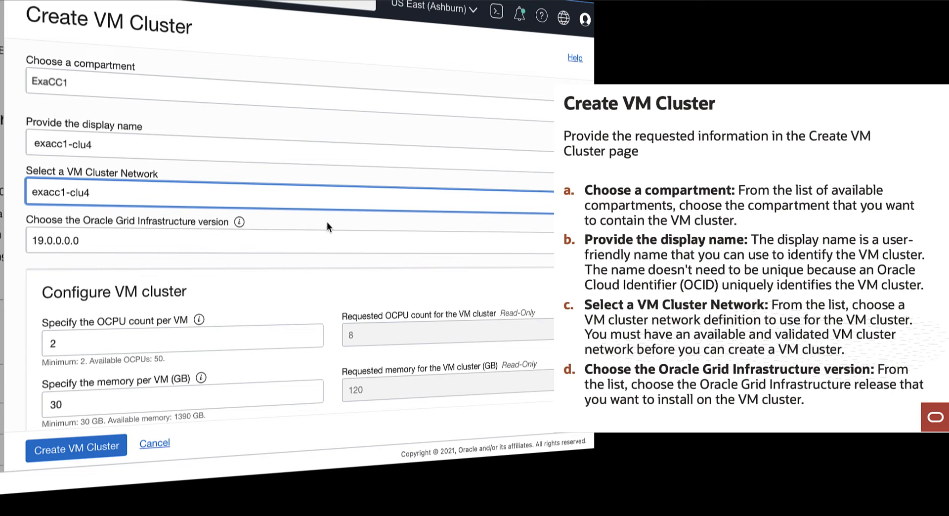
pyautogui.click(356, 221)
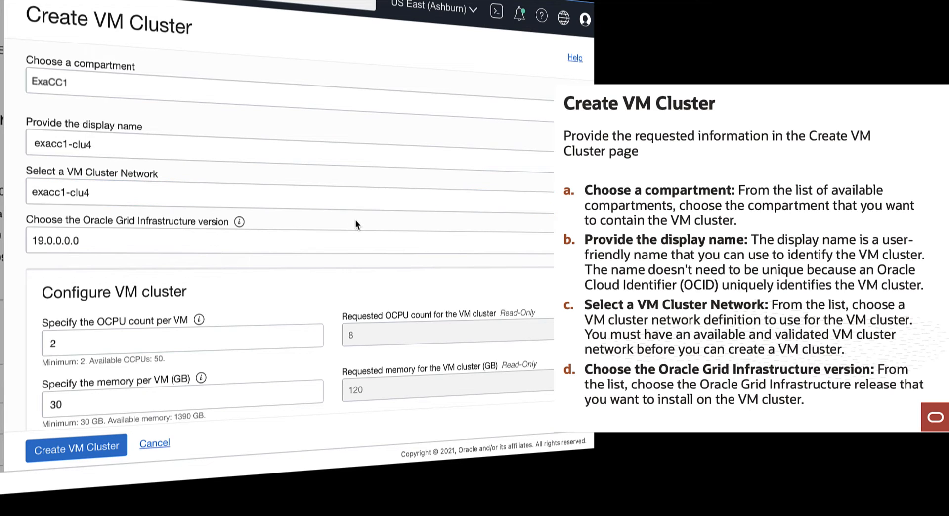
pyautogui.click(368, 238)
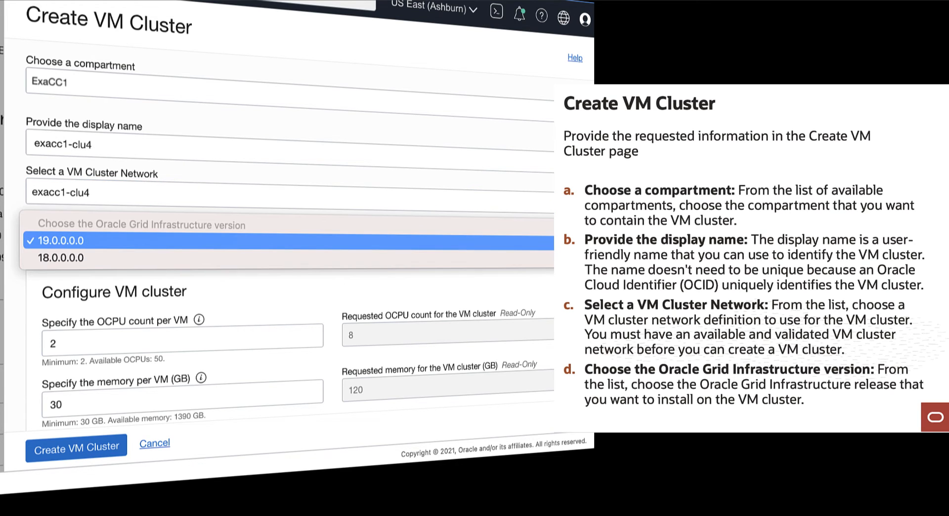
pyautogui.click(547, 244)
pyautogui.scroll(-3, 547, 247)
pyautogui.click(223, 269)
pyautogui.moveTo(66, 343); pyautogui.dragTo(44, 344)
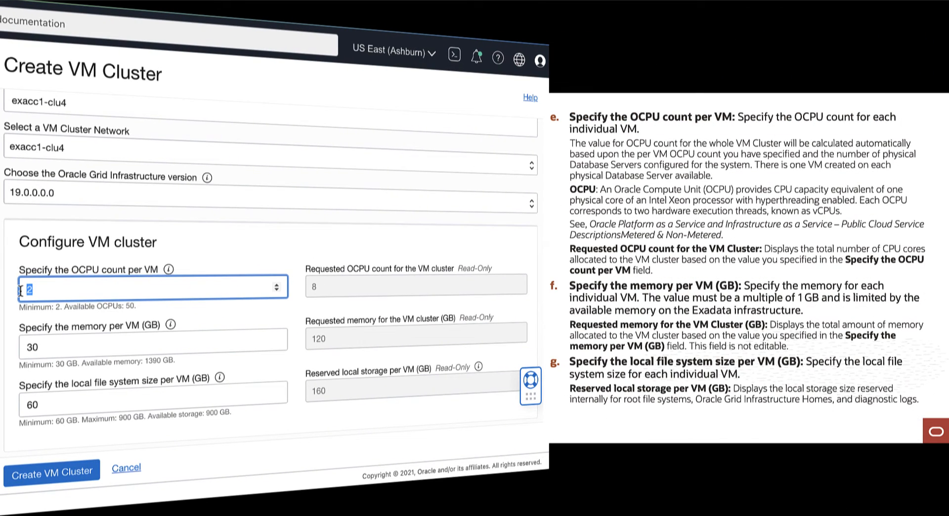
# Set 4 OCPUs, 256 GB memory and 120 GB local file system per VM
pyautogui.write('4')
pyautogui.click(223, 253)
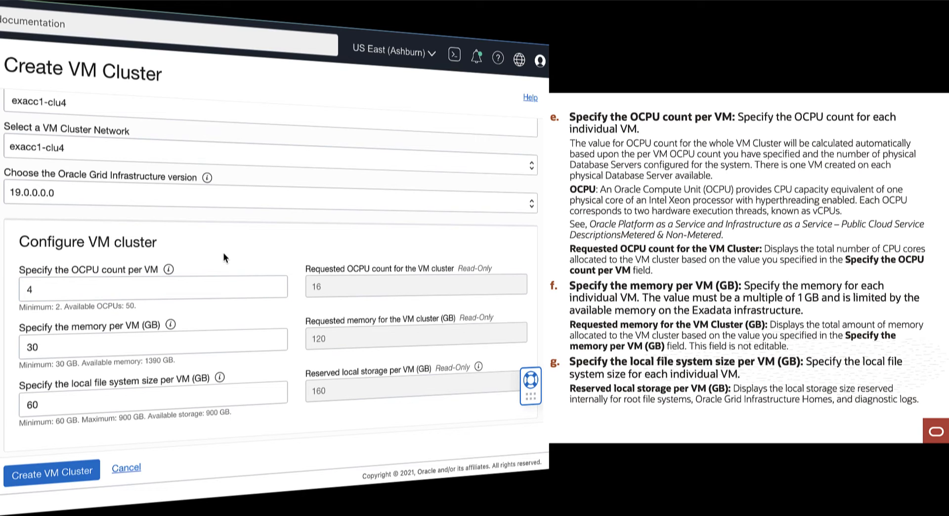
pyautogui.scroll(-1, 244, 303)
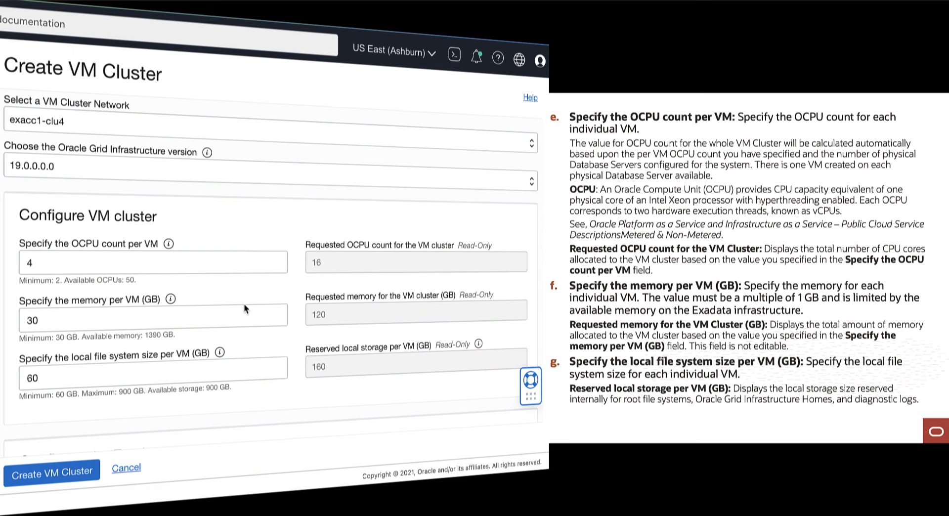
pyautogui.scroll(1, 244, 303)
pyautogui.moveTo(41, 326); pyautogui.dragTo(26, 326)
pyautogui.write('256')
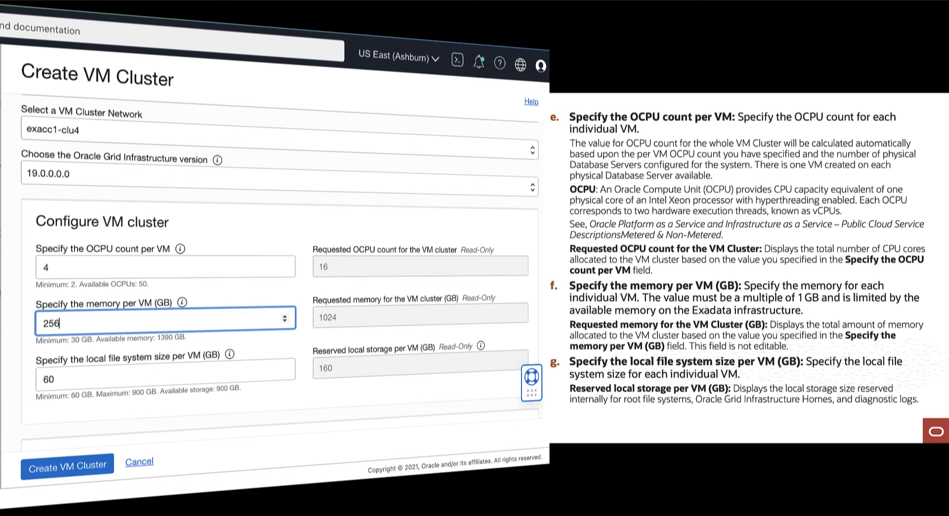
pyautogui.click(257, 346)
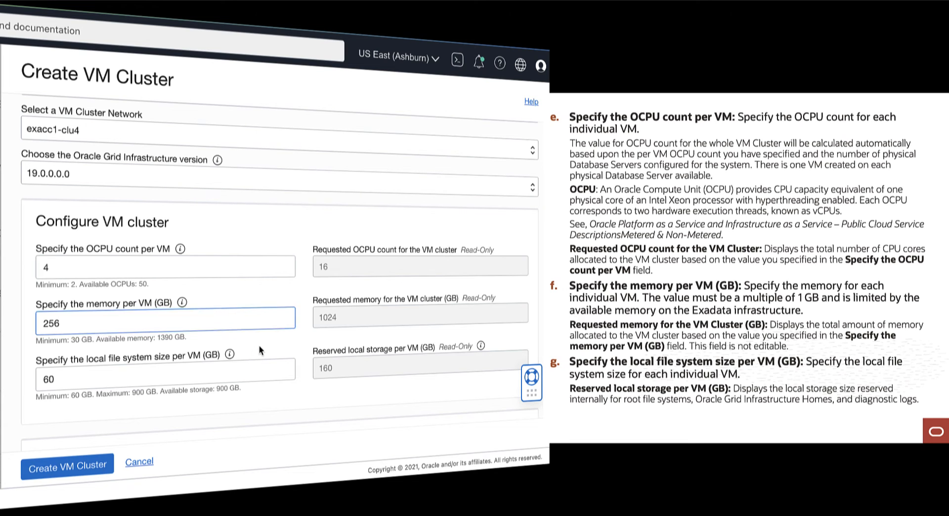
pyautogui.moveTo(62, 377); pyautogui.dragTo(23, 377)
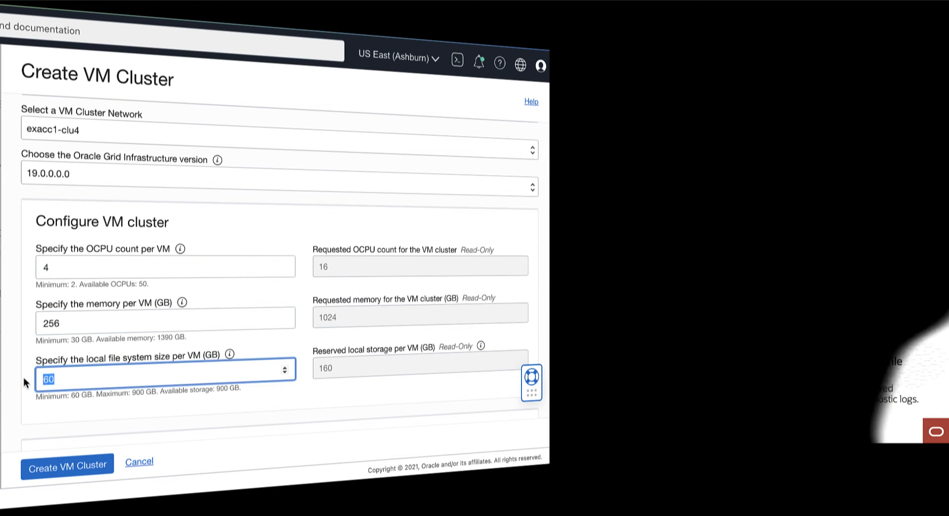
pyautogui.write('120')
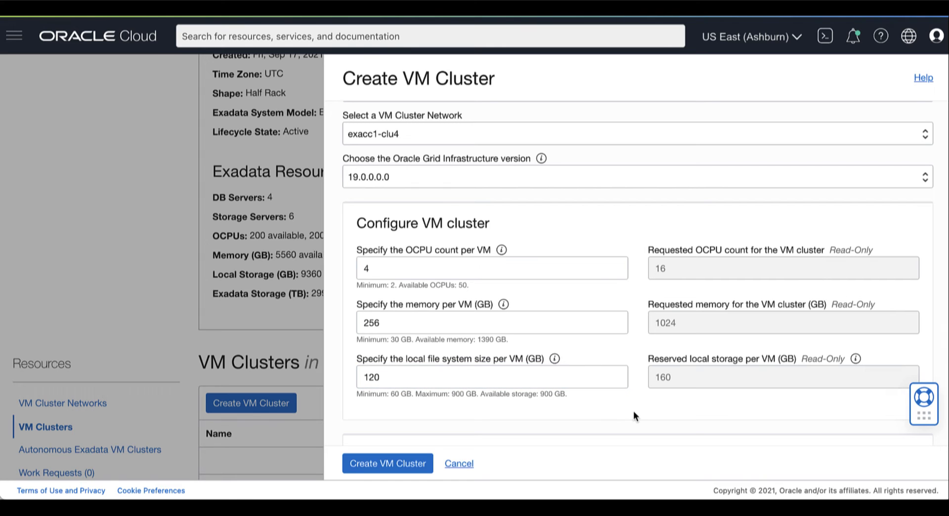
# Tick the sparse snapshots and local backups storage options under Configure the Exadata storage
pyautogui.scroll(-5, 633, 410)
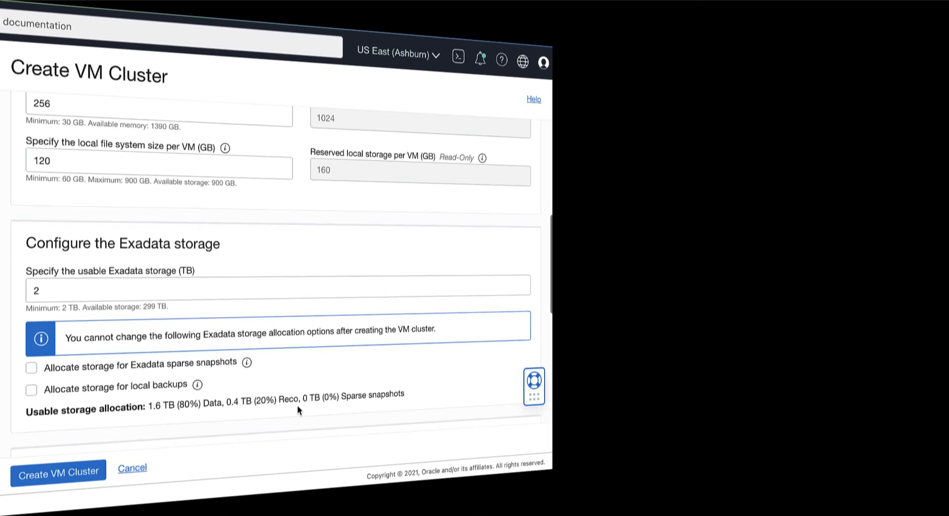
pyautogui.scroll(-2, 345, 405)
pyautogui.scroll(-3, 298, 405)
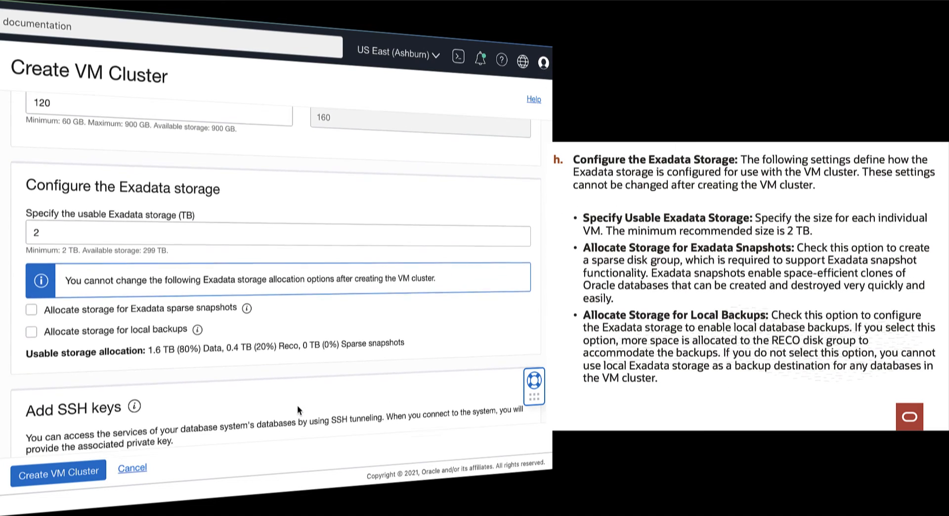
pyautogui.click(26, 209)
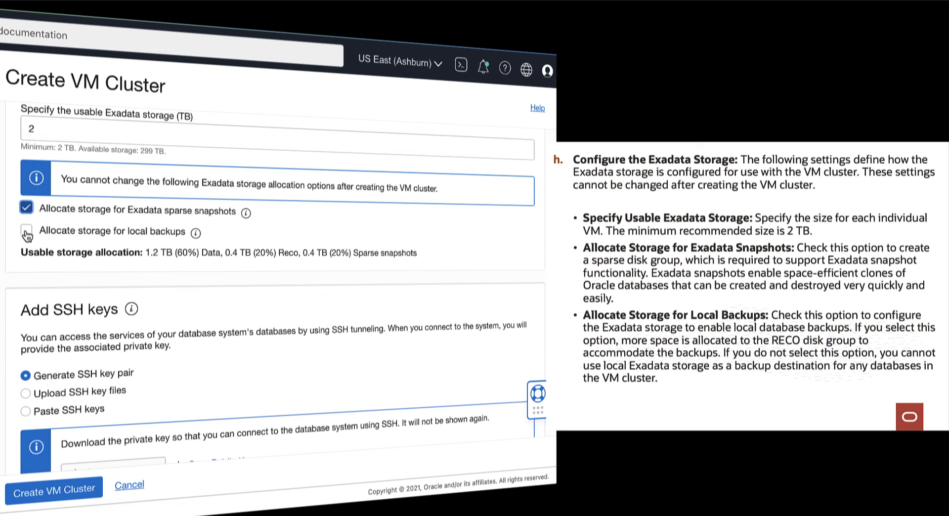
pyautogui.click(26, 232)
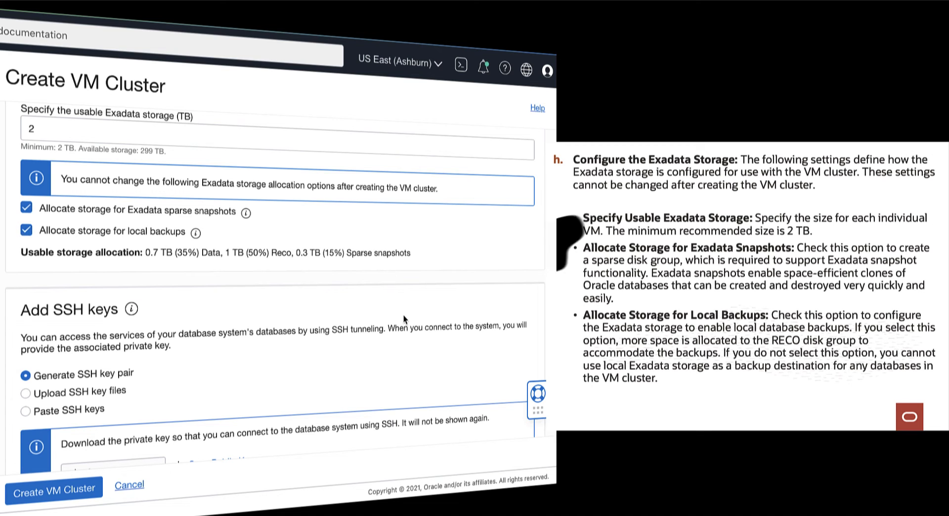
pyautogui.scroll(-3, 459, 280)
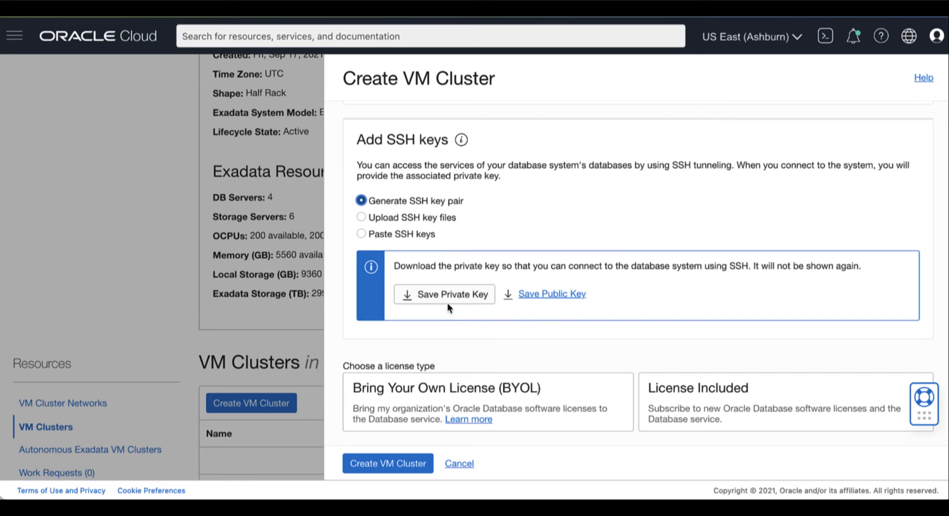
# Save the generated private and public SSH key files locally
pyautogui.click(447, 302)
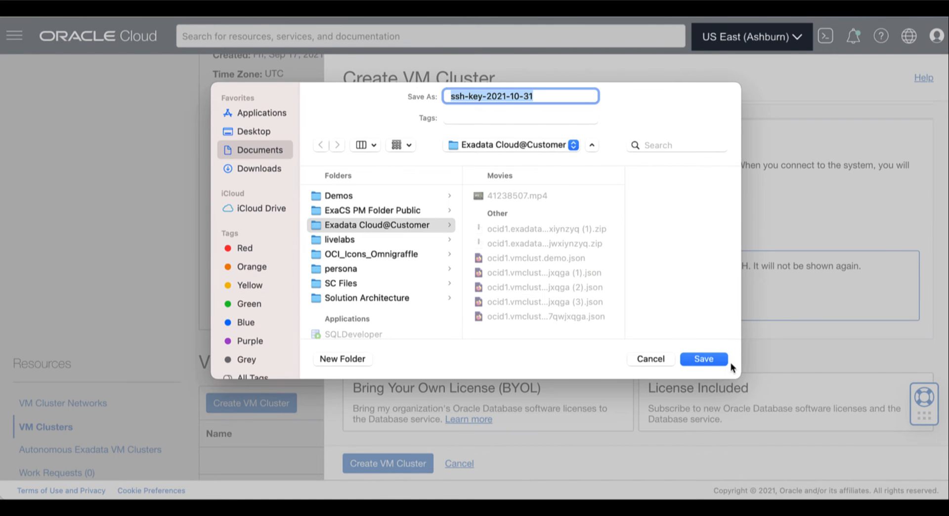
pyautogui.click(704, 359)
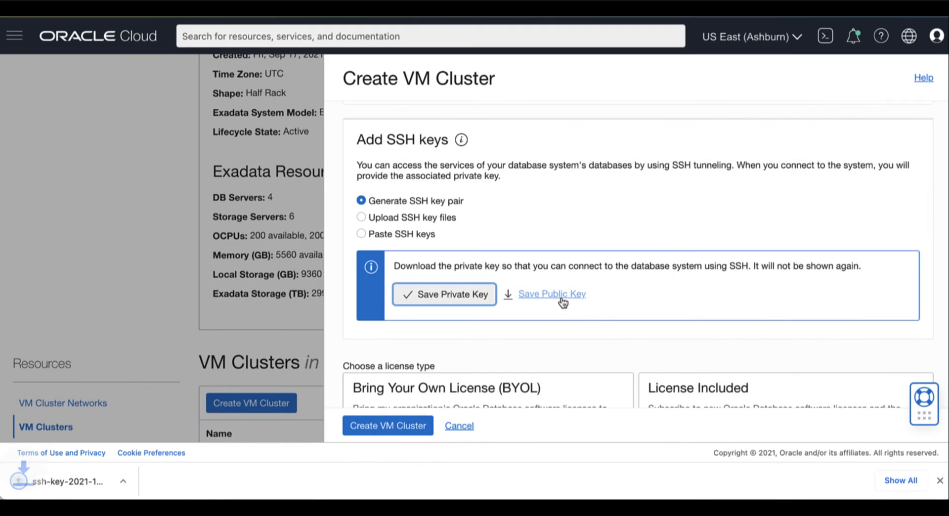
pyautogui.click(559, 295)
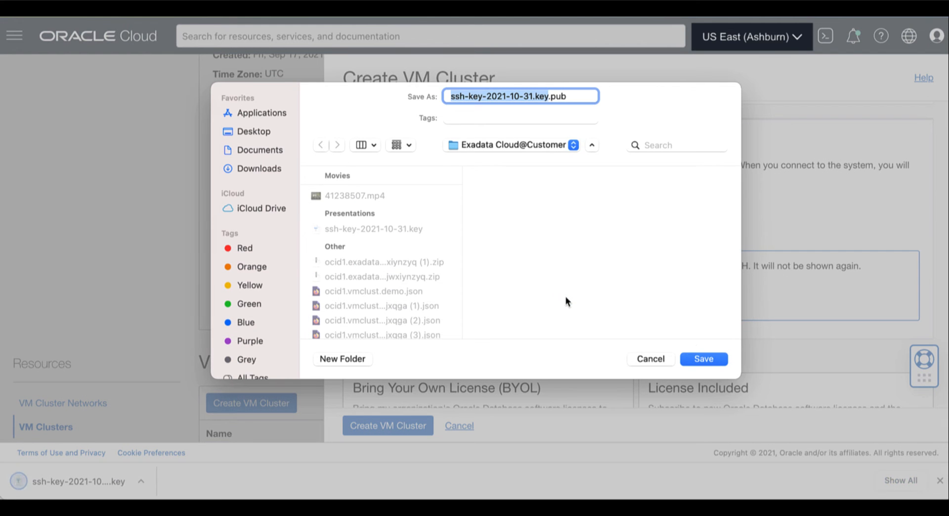
pyautogui.click(718, 360)
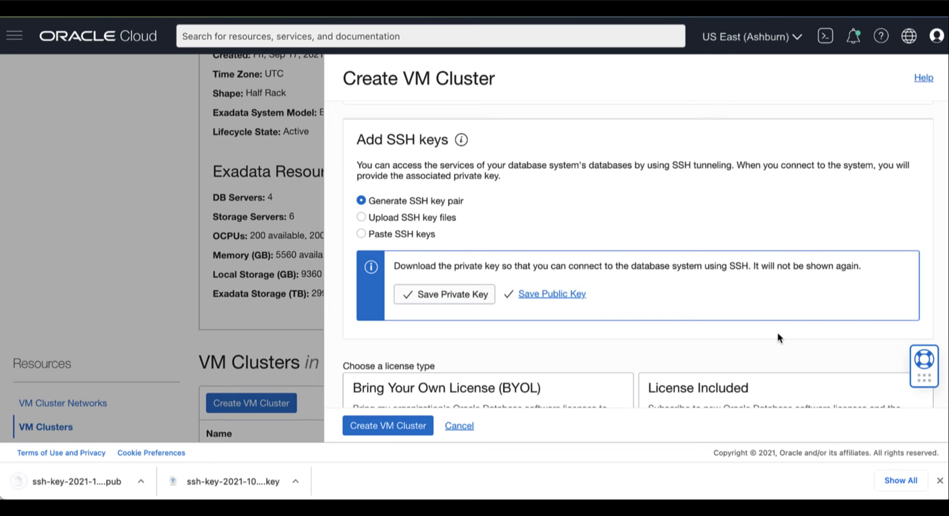
pyautogui.scroll(-2, 778, 333)
pyautogui.scroll(-2, 778, 338)
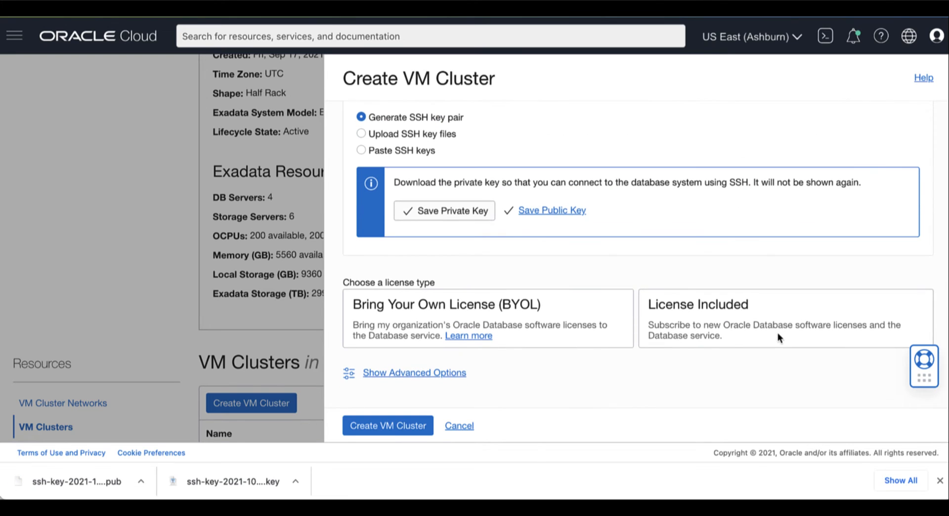
# Choose License Included as the new VM cluster's license type
pyautogui.click(554, 310)
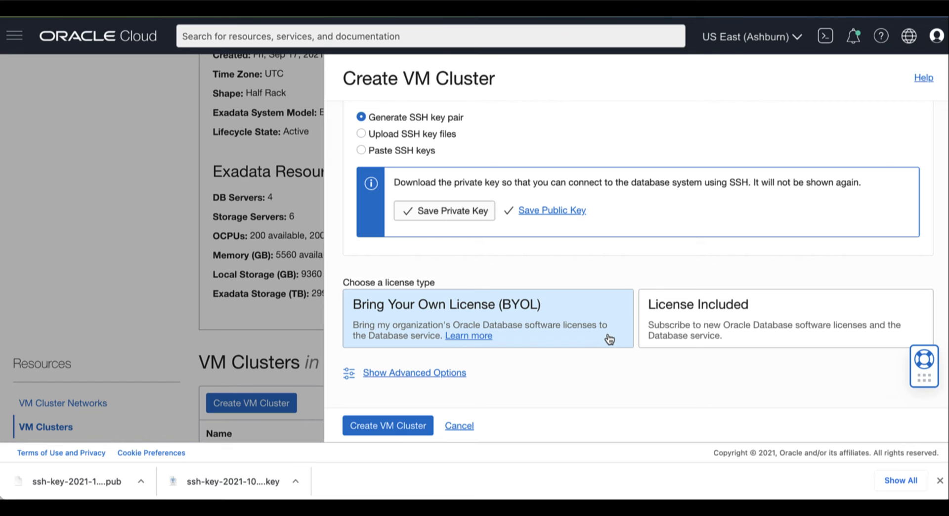
pyautogui.click(770, 339)
pyautogui.click(770, 338)
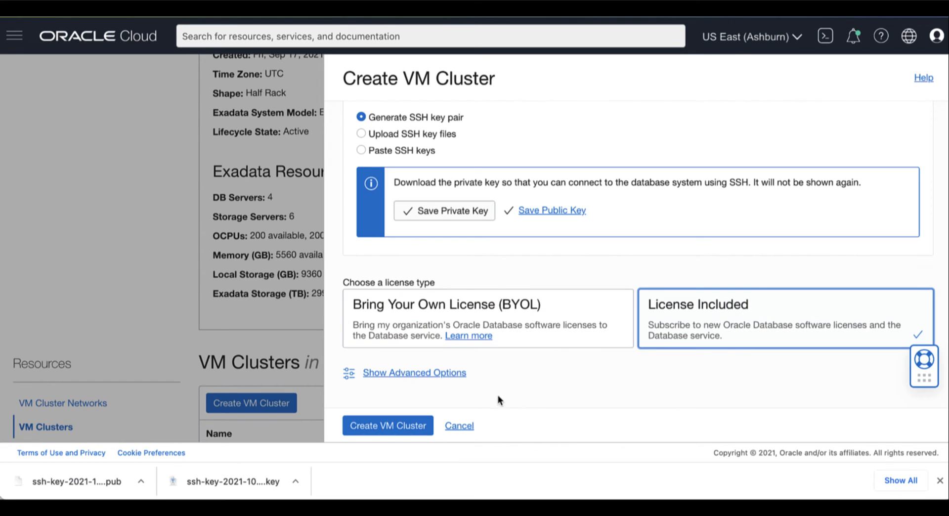
# Review the cluster's tagging options under advanced options, then collapse them, leaving time zone at UTC
pyautogui.click(433, 373)
pyautogui.scroll(-3, 595, 366)
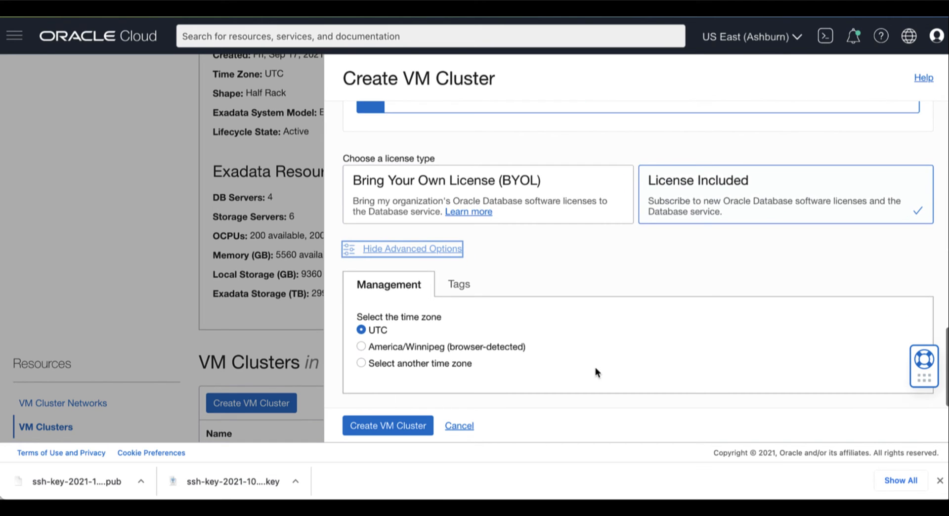
pyautogui.click(458, 284)
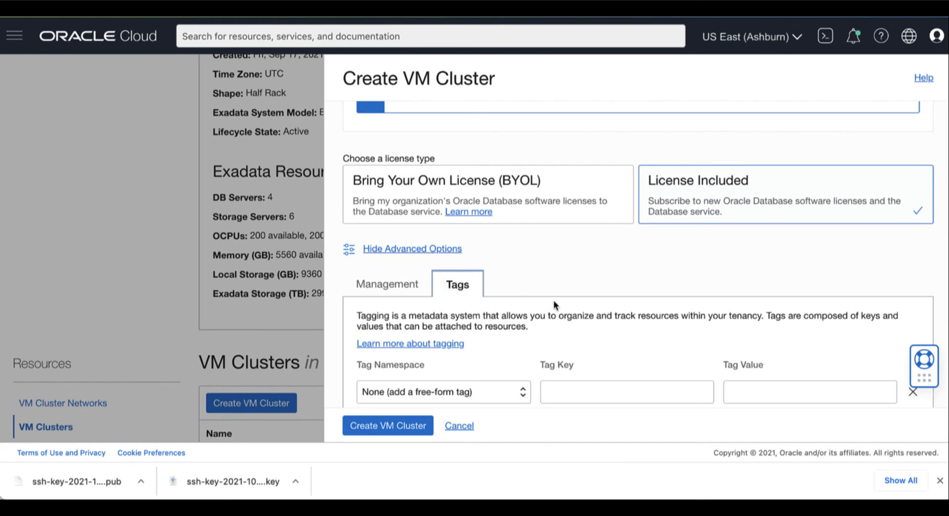
pyautogui.scroll(-2, 716, 351)
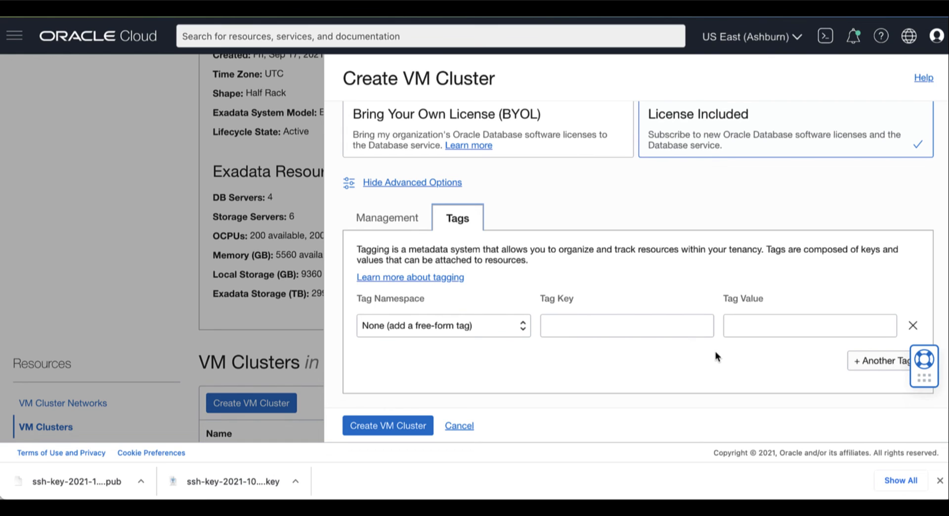
pyautogui.click(395, 184)
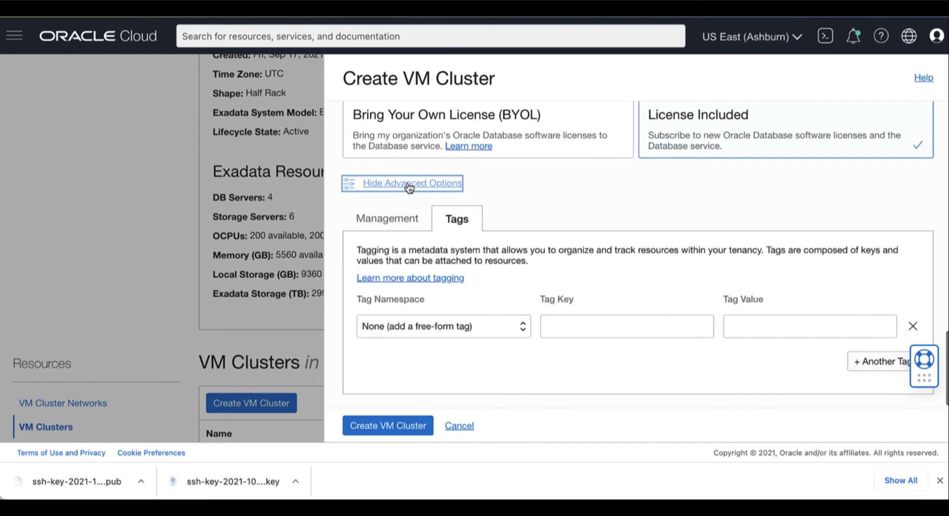
# Submit exacc1-clu4, confirm its Create VM Cluster work request succeeded, and return to its Provisioning details page
pyautogui.click(386, 427)
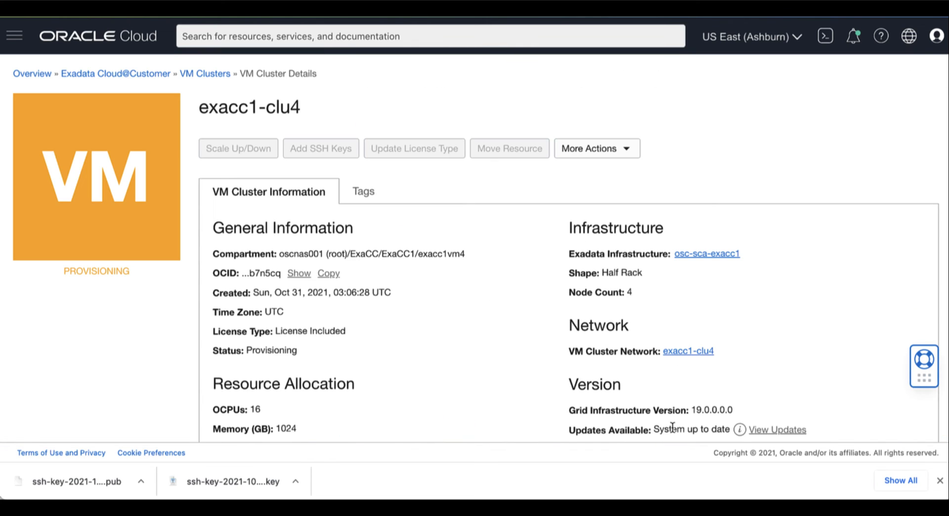
pyautogui.click(939, 480)
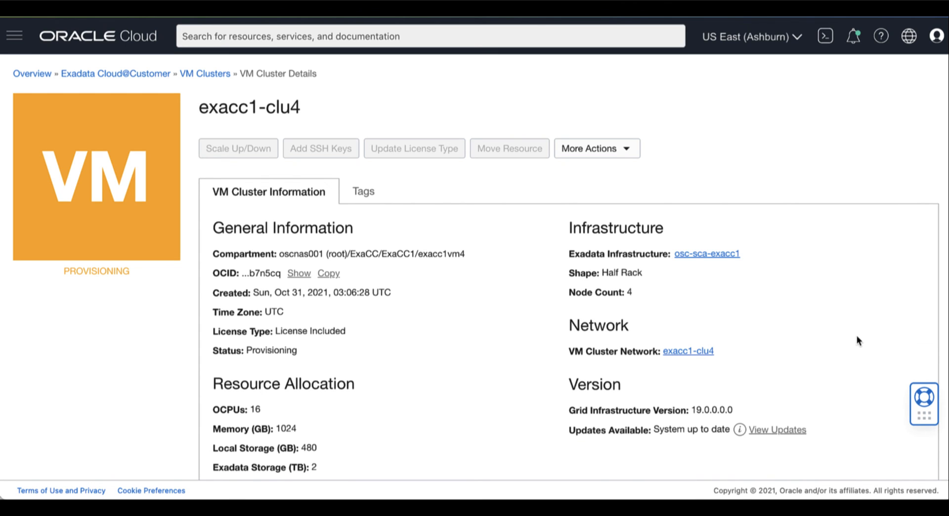
pyautogui.scroll(-5, 856, 335)
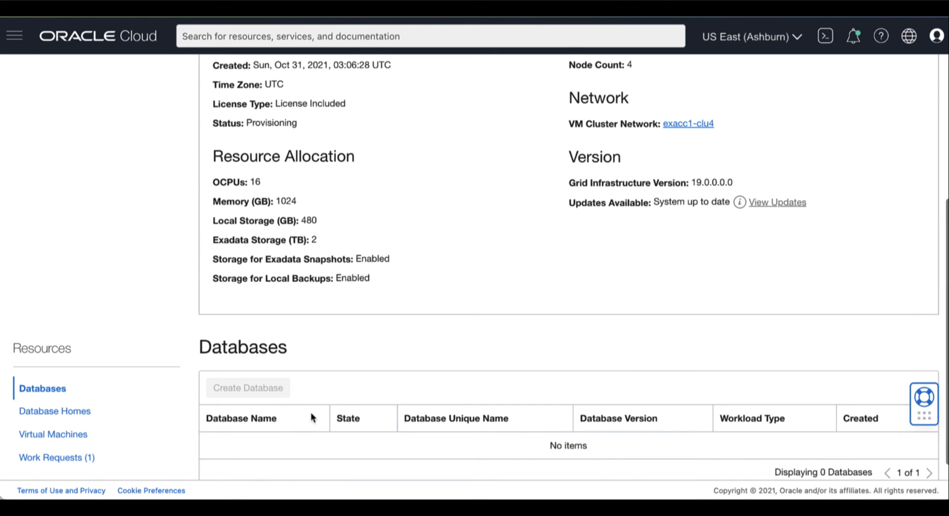
pyautogui.click(46, 459)
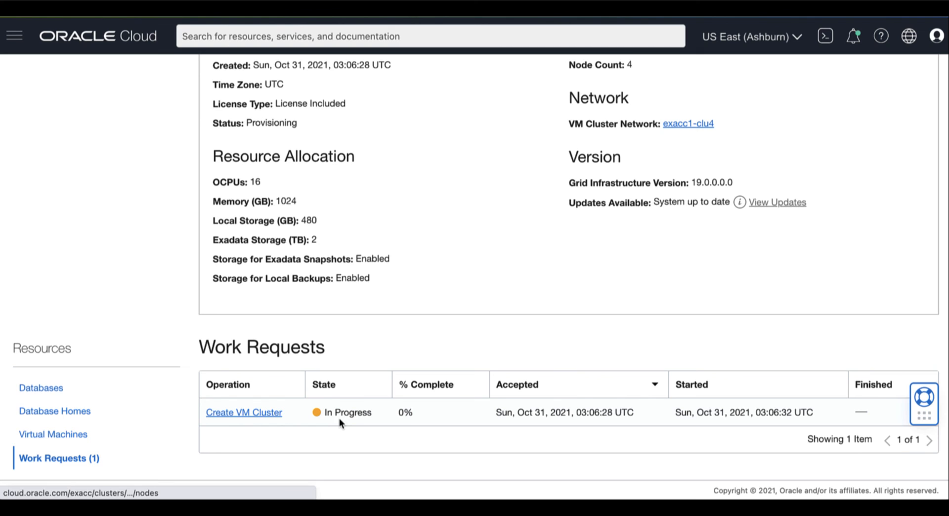
pyautogui.click(251, 414)
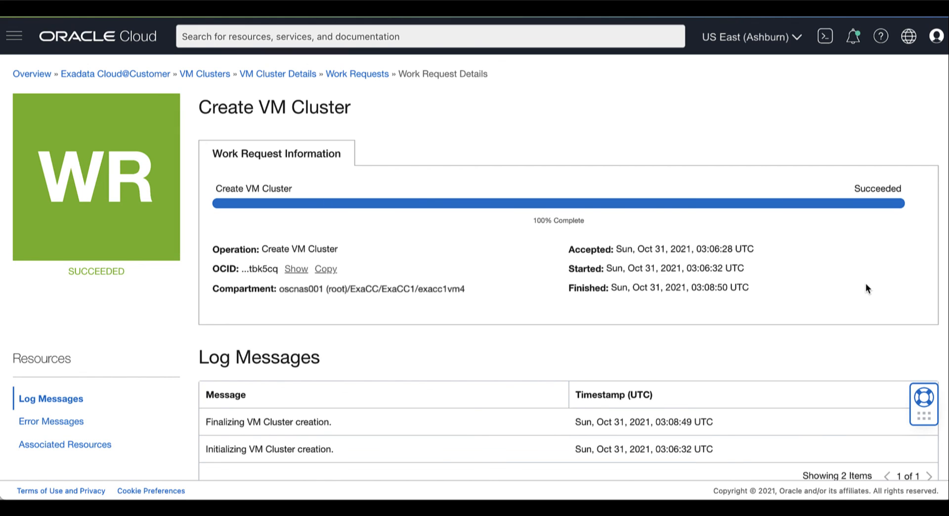
pyautogui.click(352, 75)
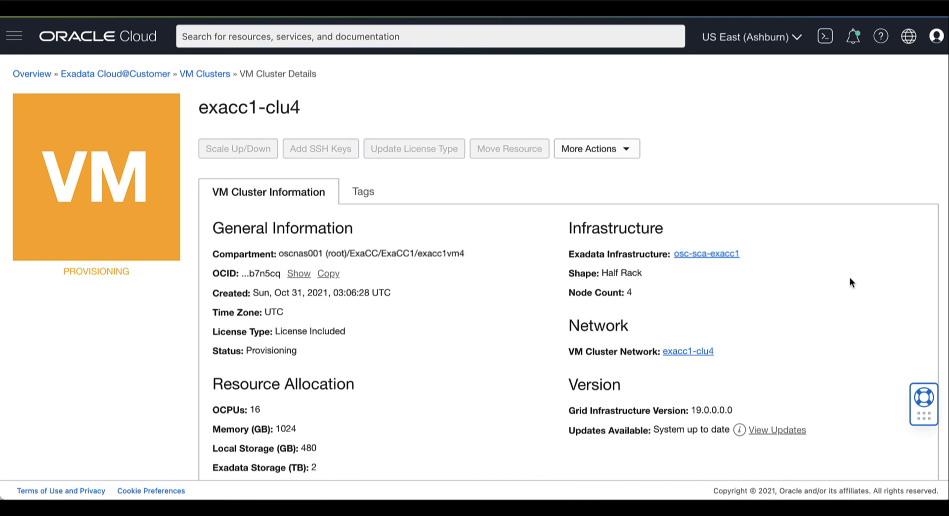